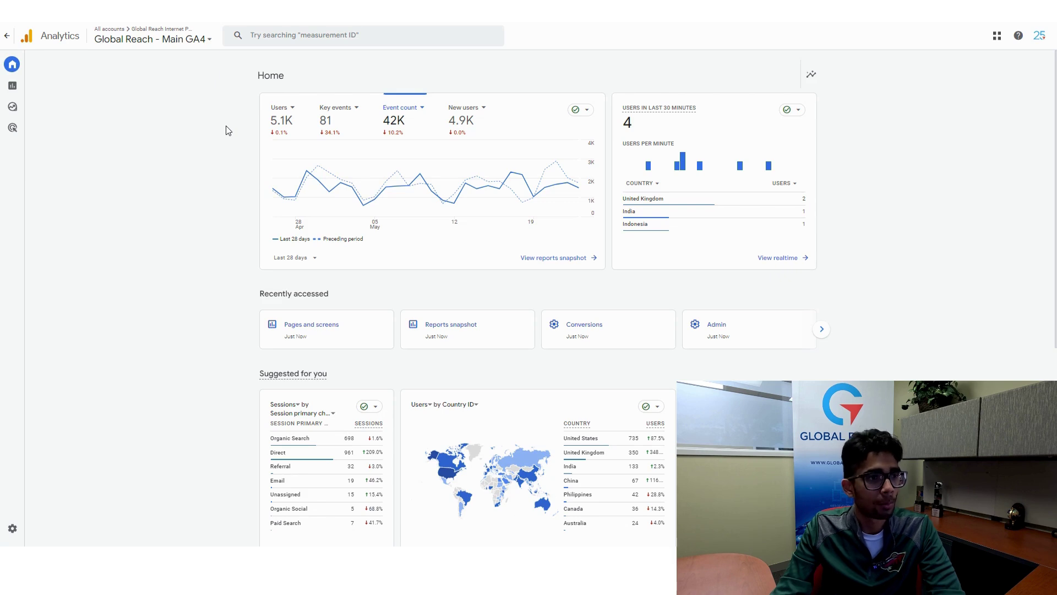
Create a new blank free-form exploration from the Explore section.
mouse_move(12, 106)
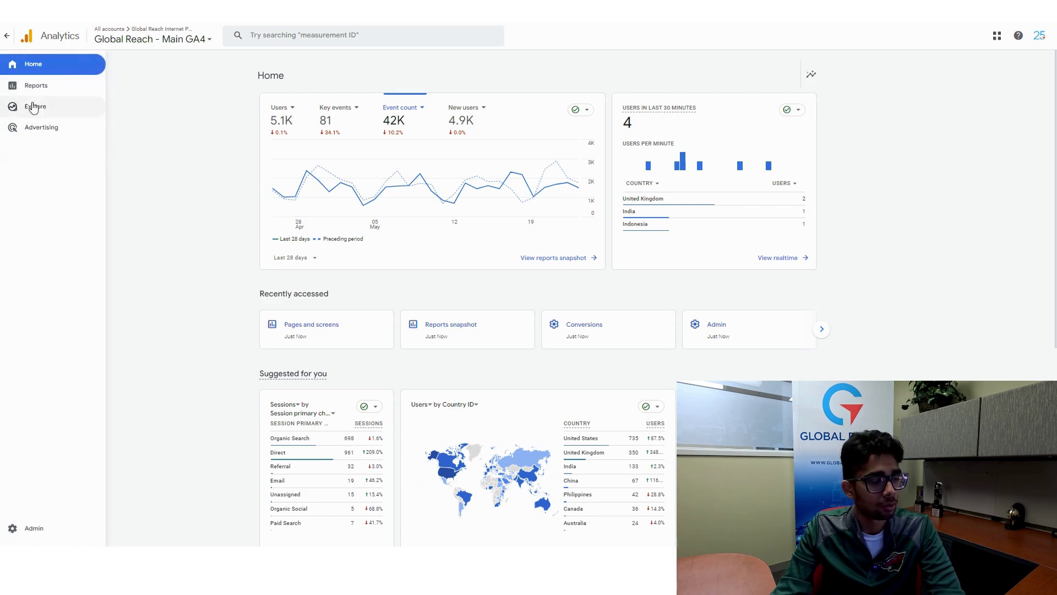
click(44, 115)
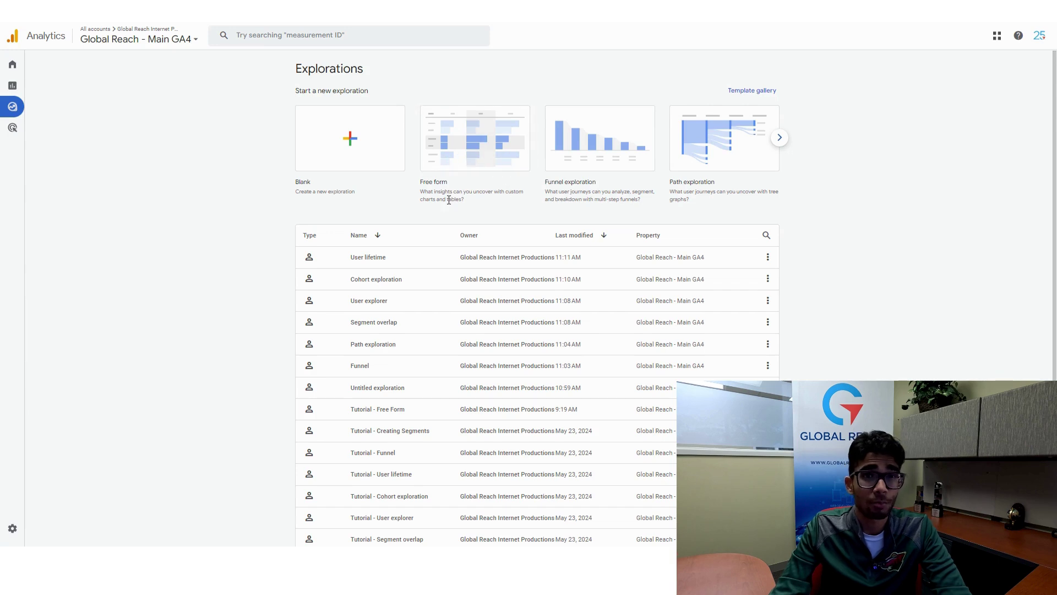
click(345, 168)
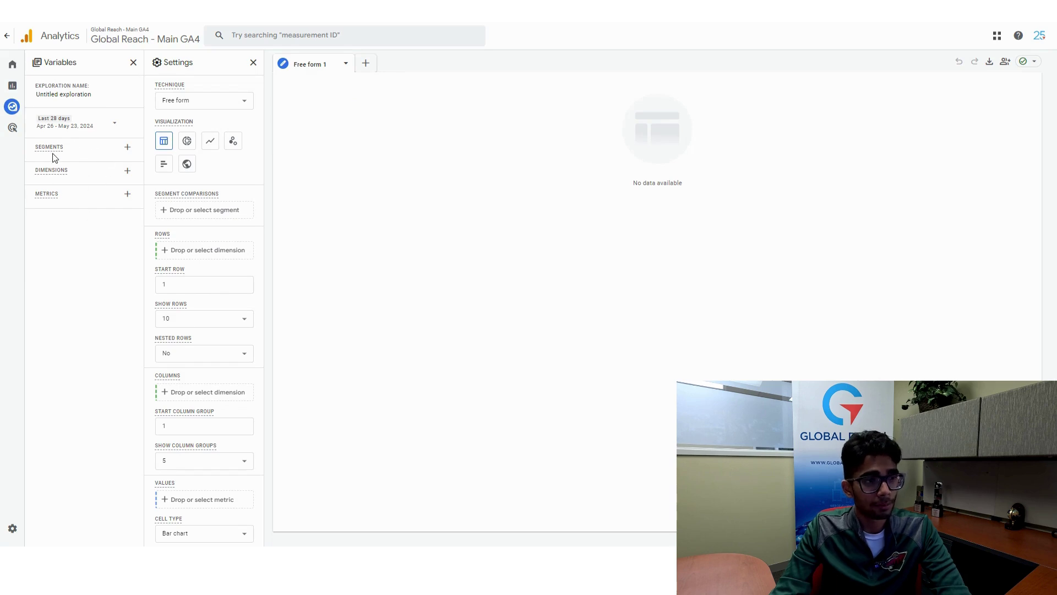
scroll(194, 281, down, 3)
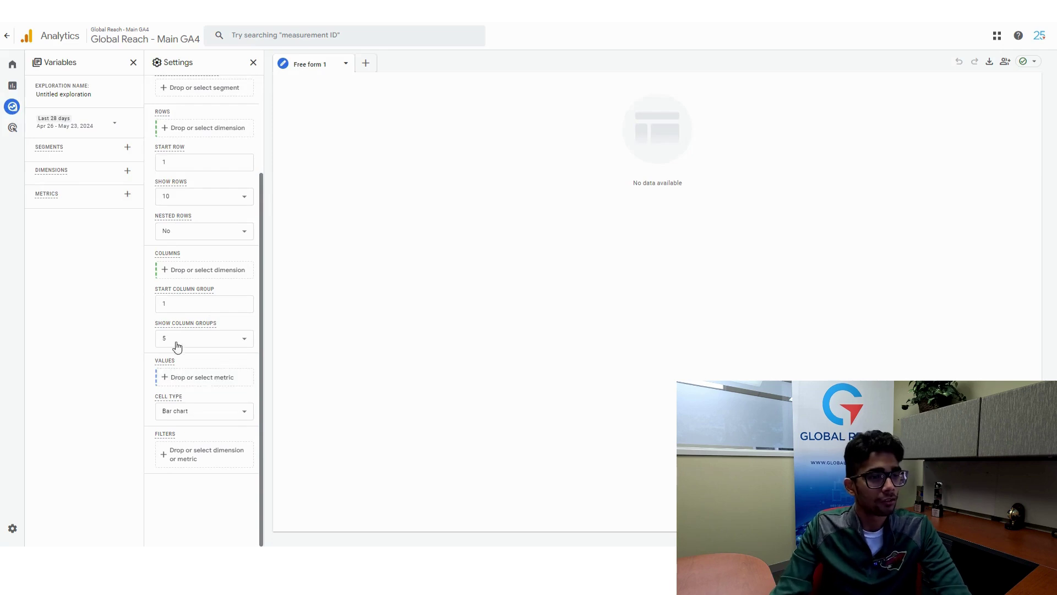
scroll(149, 272, up, 3)
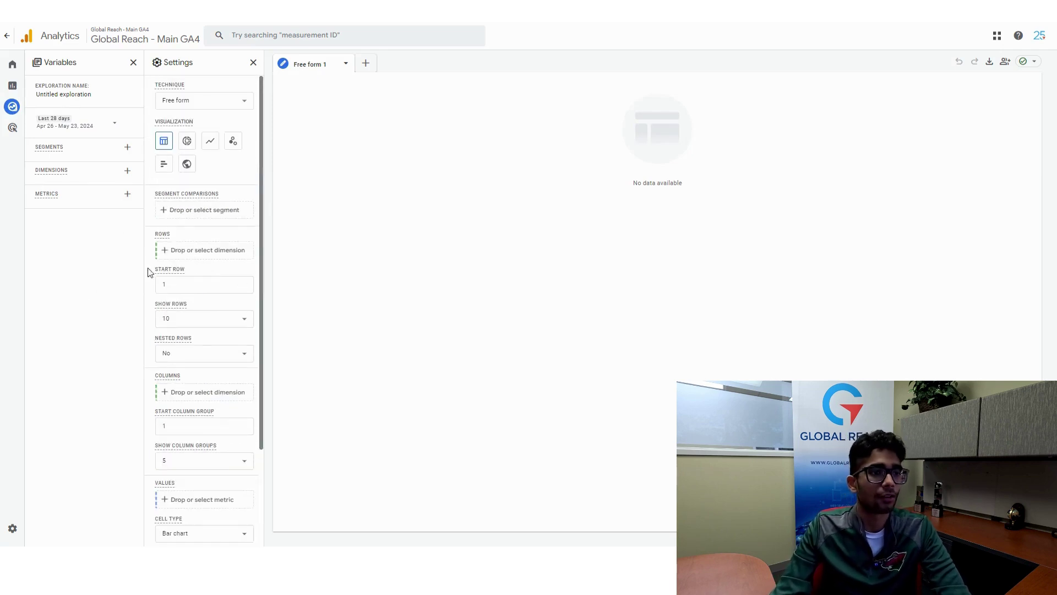
Start a new user segment and name it 'European Users'.
click(128, 146)
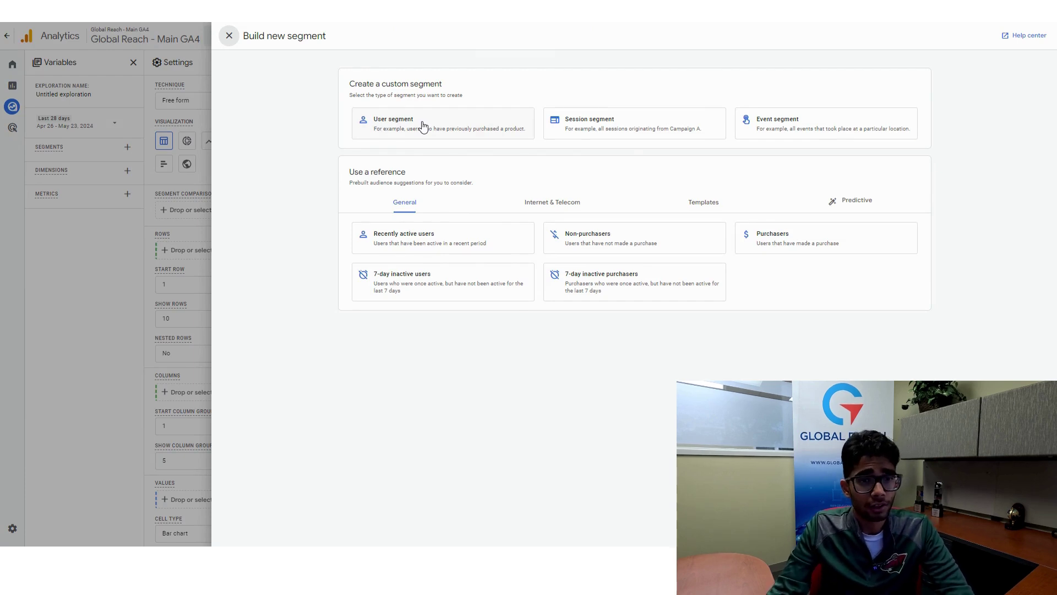
click(422, 127)
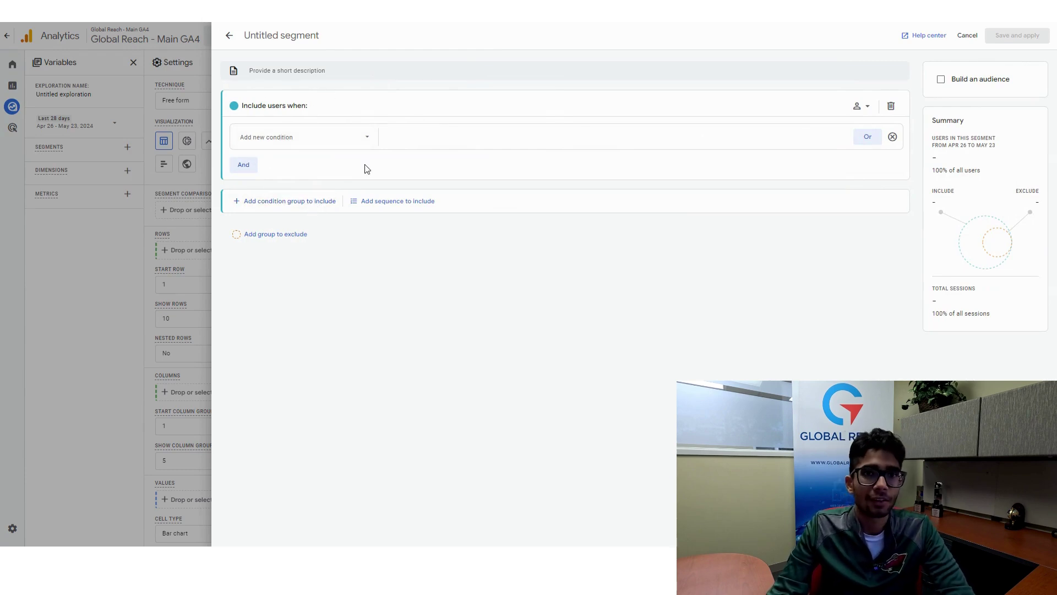
click(295, 35)
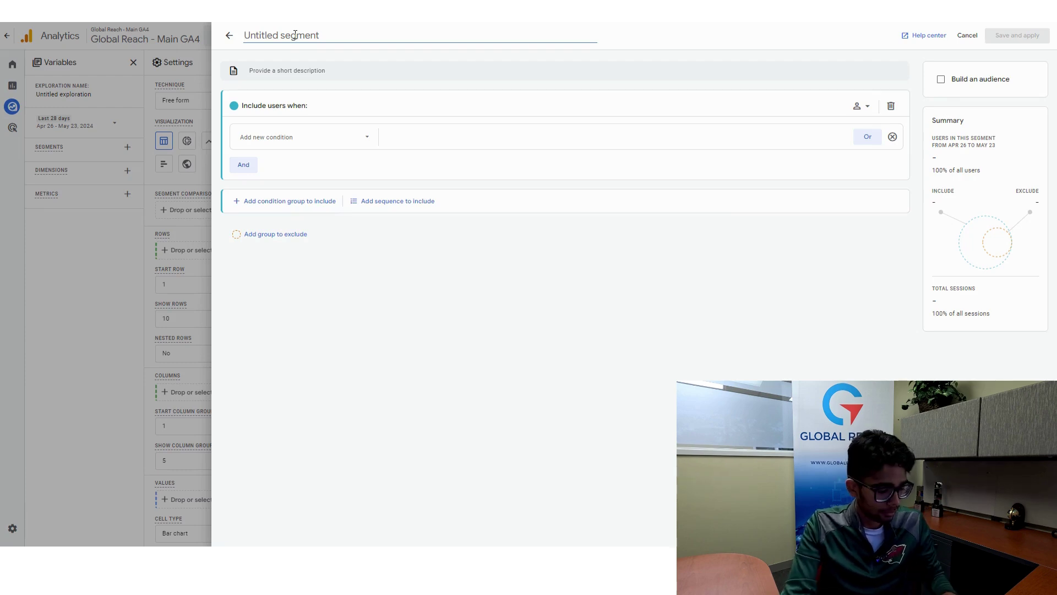
text(Euro)
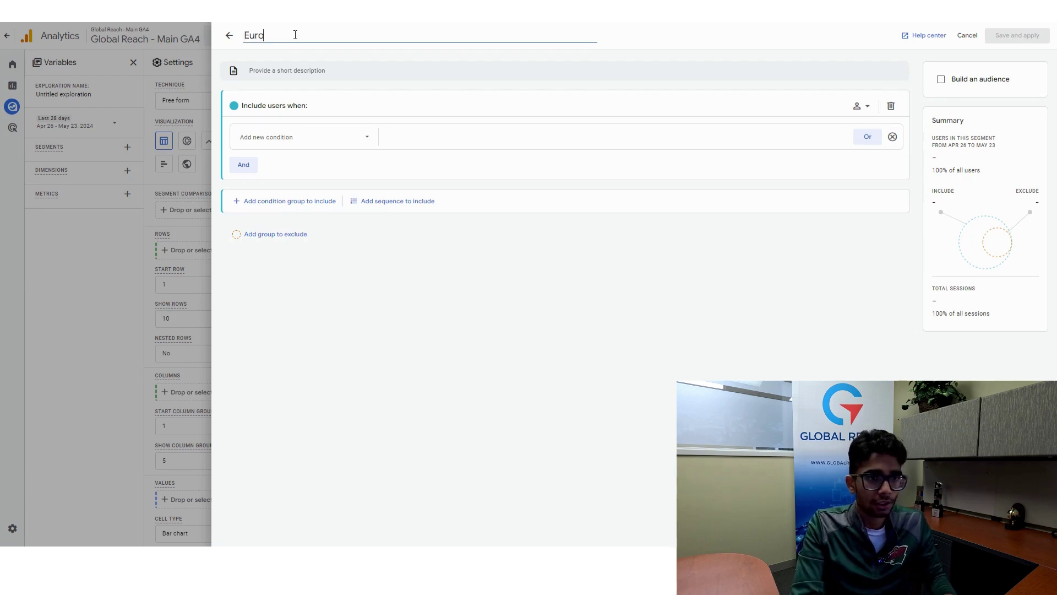
text(pean Users)
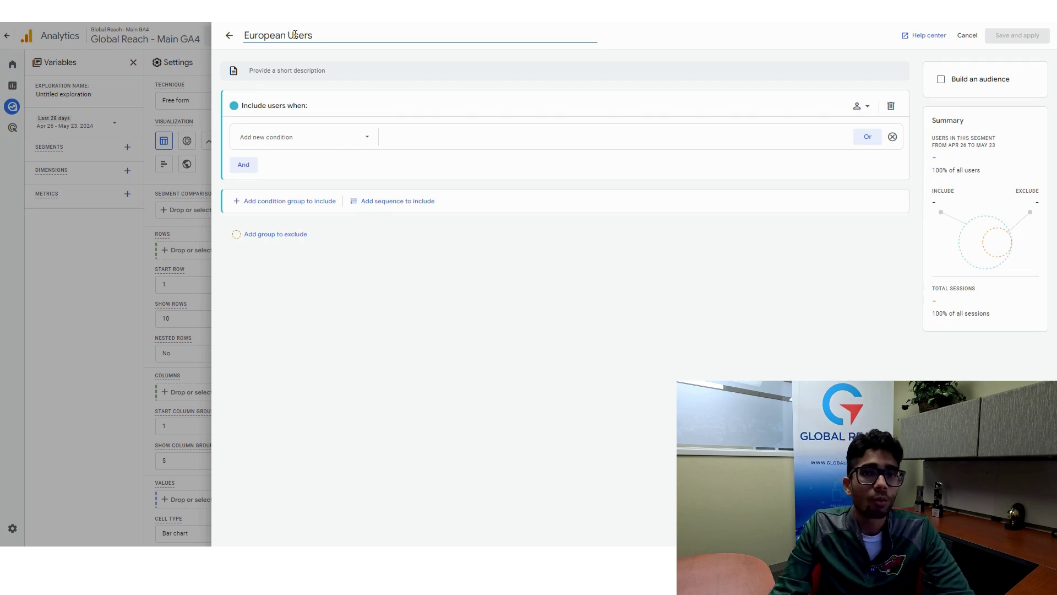
Add the condition Continent contains Europe, then save and apply the segment.
click(296, 140)
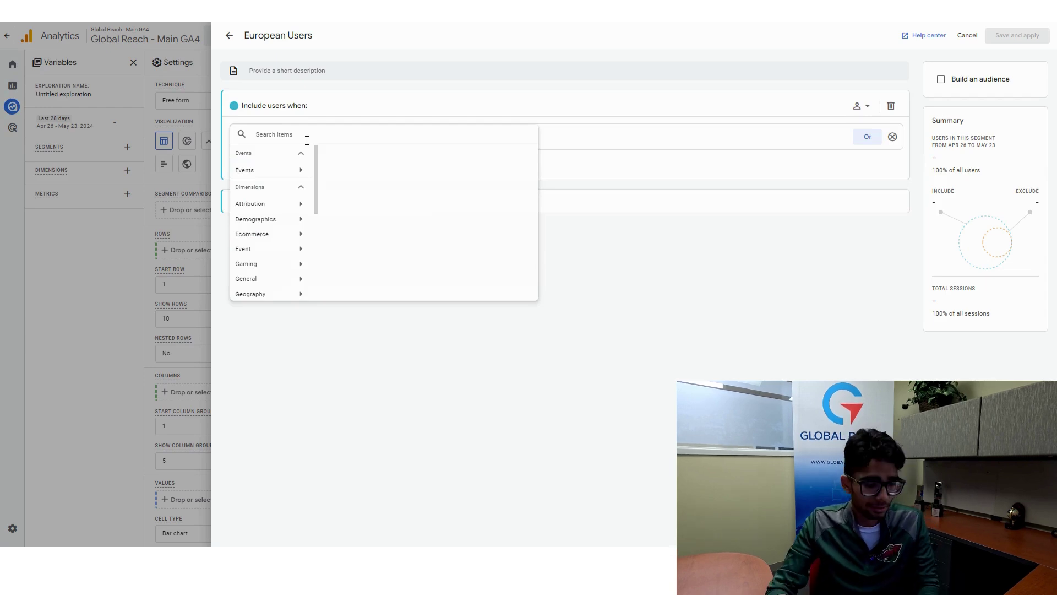
text(continent)
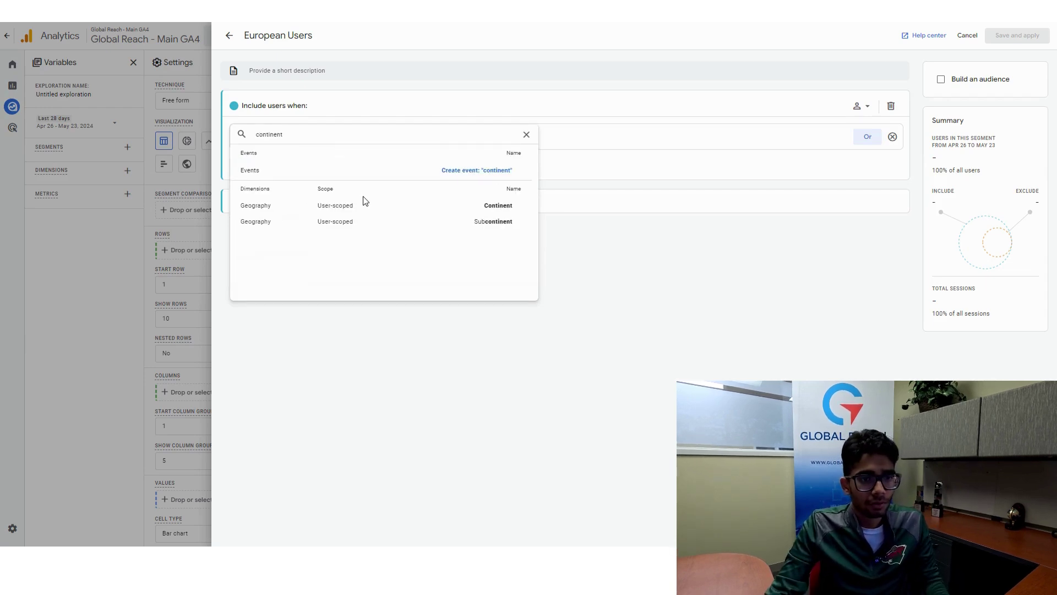
click(365, 206)
click(425, 142)
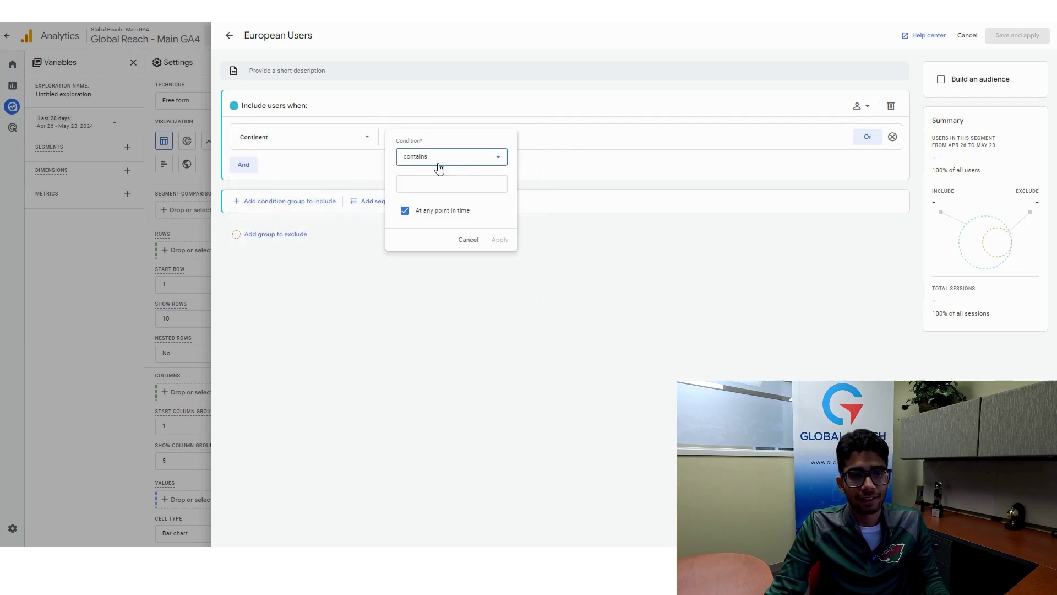
click(448, 182)
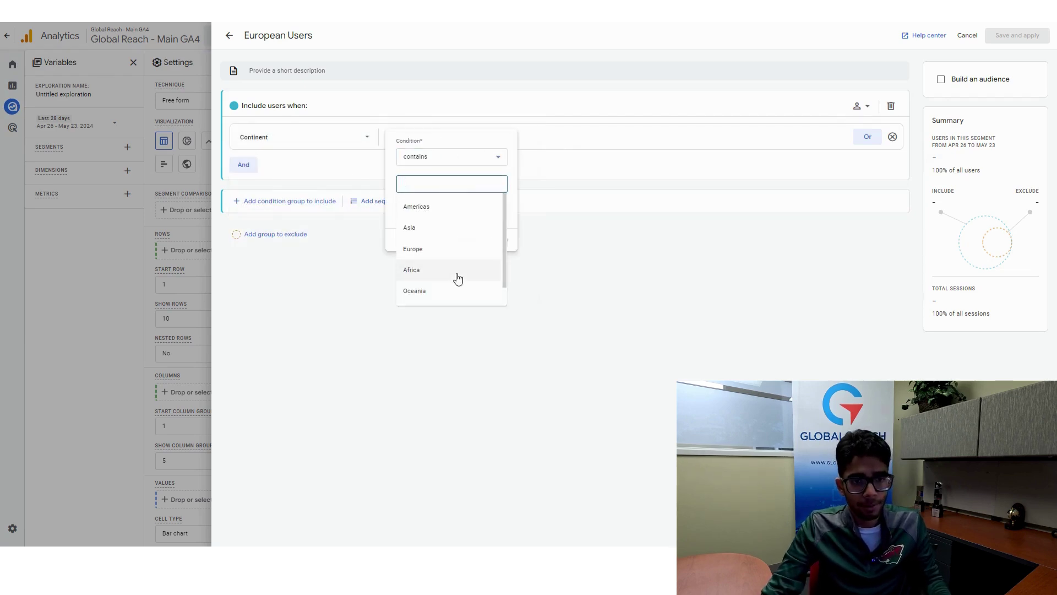
click(461, 249)
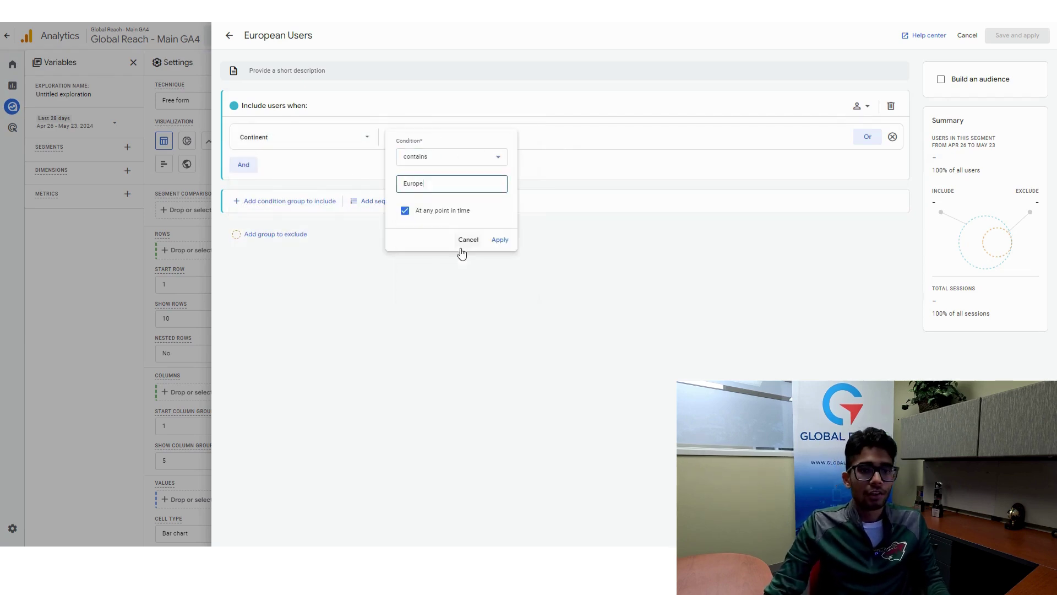
click(478, 158)
click(458, 164)
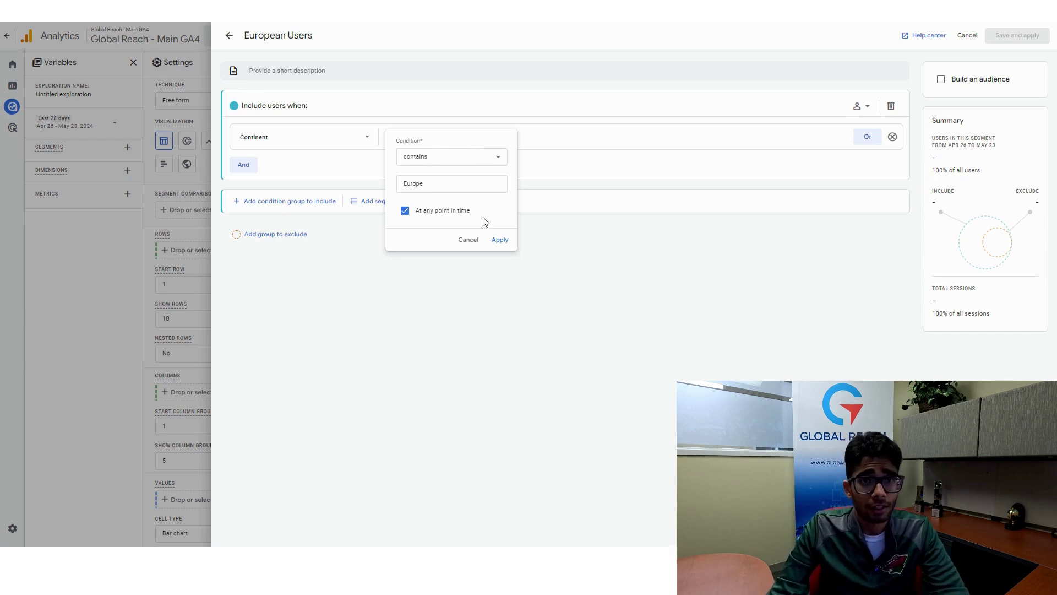
click(500, 239)
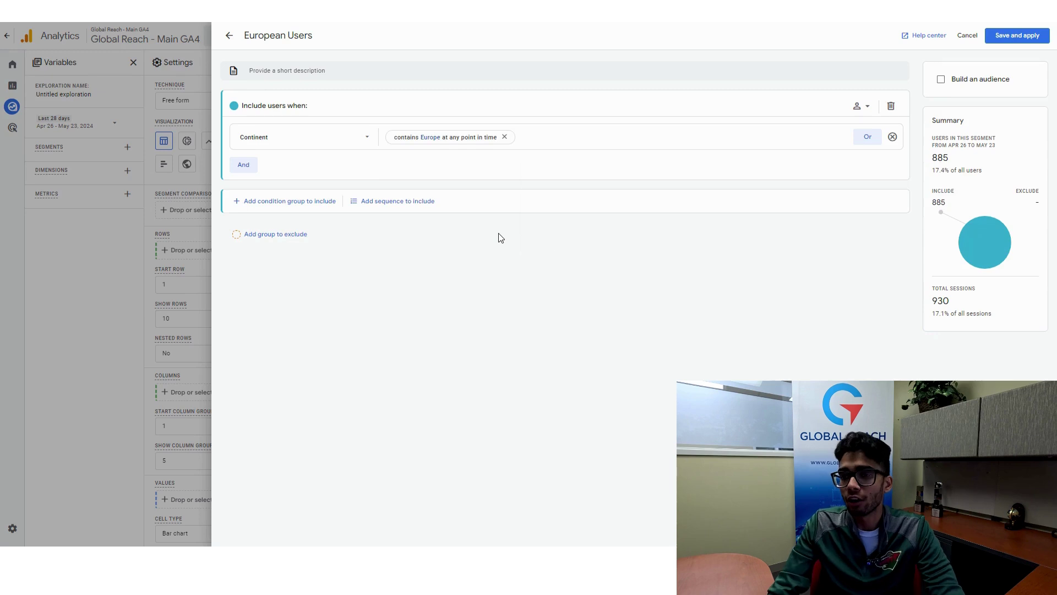
click(1017, 35)
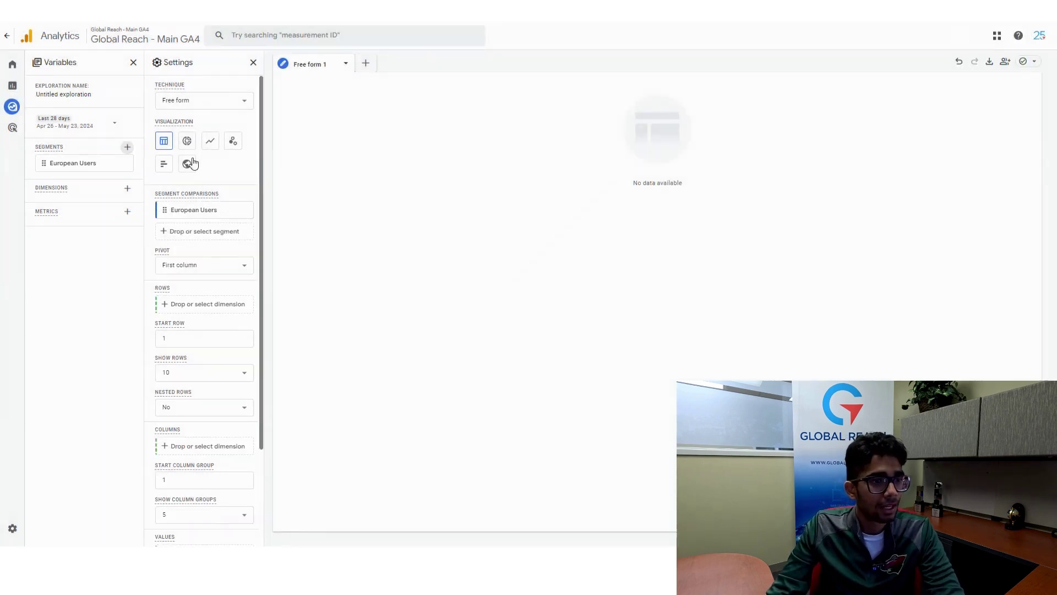
Start a second user segment with a condition on the Continent dimension.
click(127, 147)
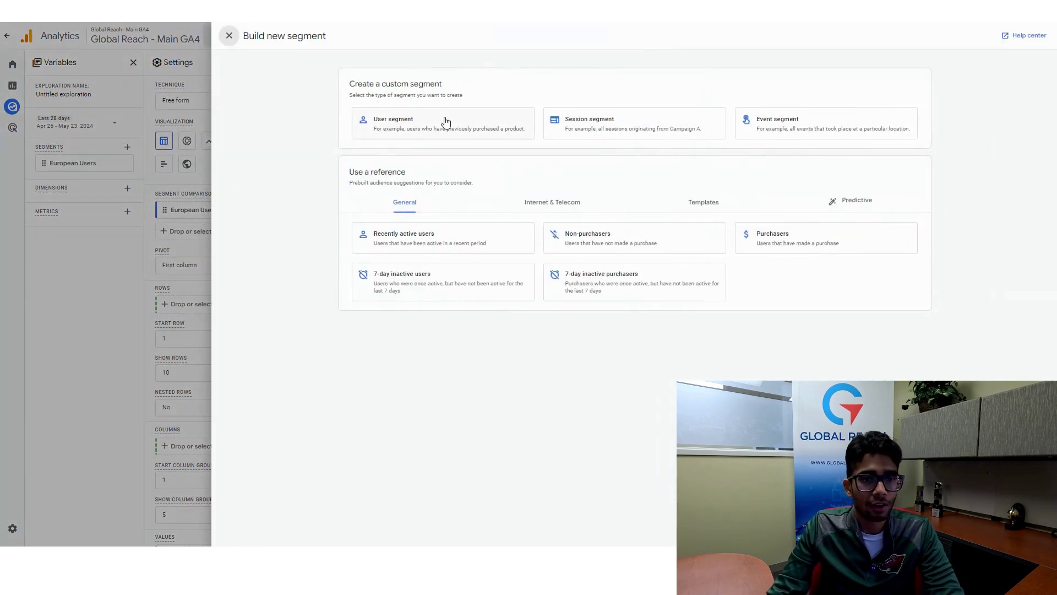
click(447, 125)
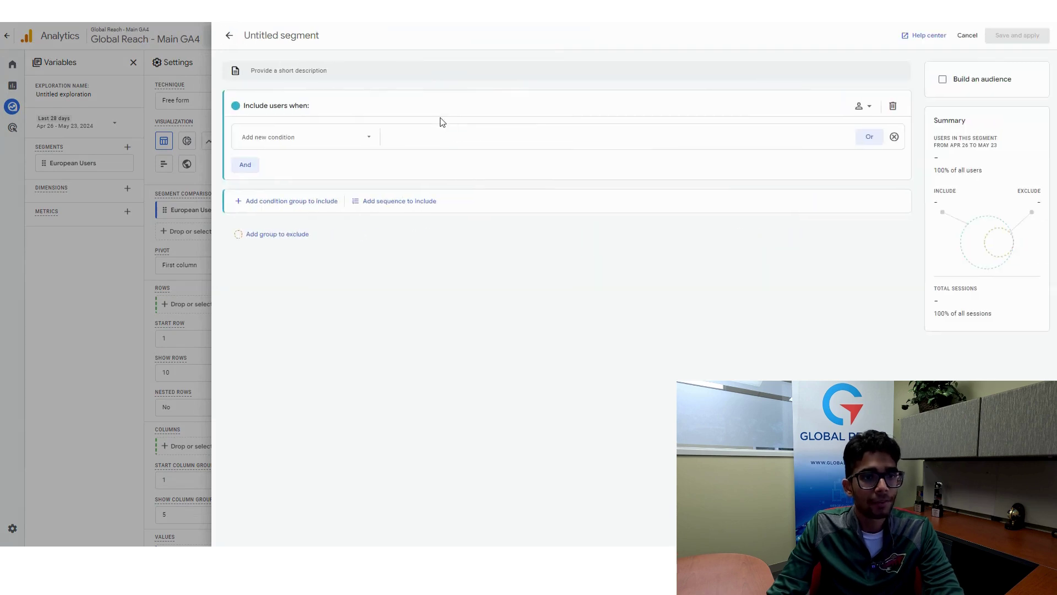
click(340, 134)
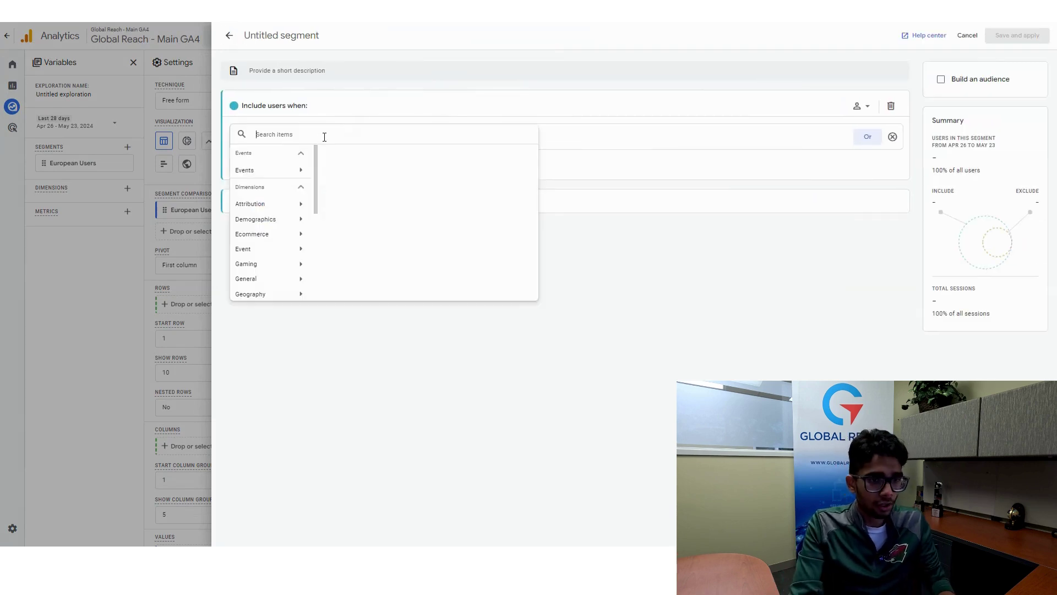
text(Contient)
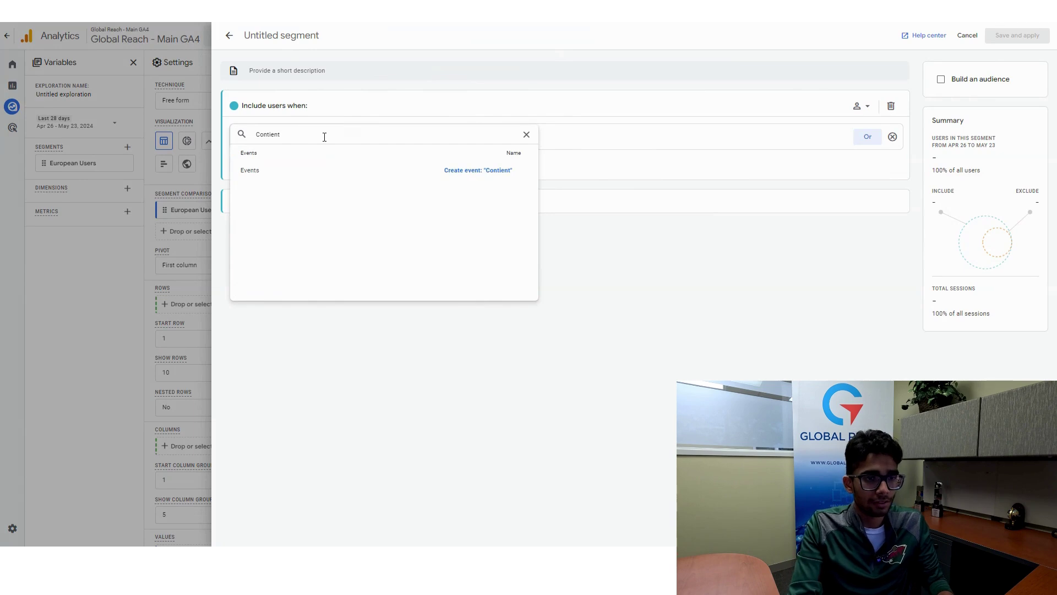
key(BackSpace)
key(BackSpace)
key(BackSpace)
text(e)
key(BackSpace)
key(BackSpace)
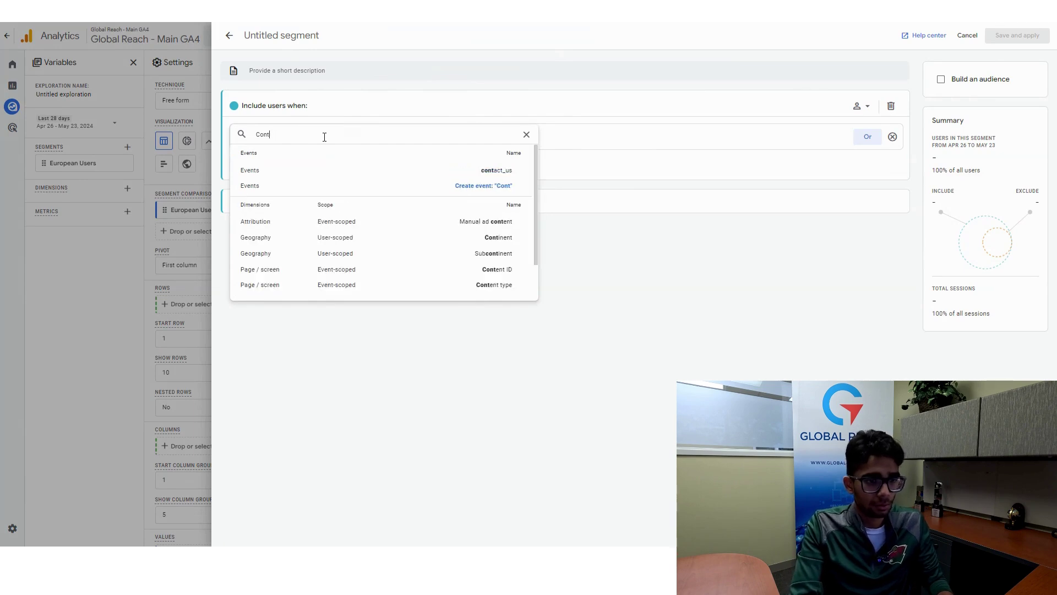
text(i)
click(341, 210)
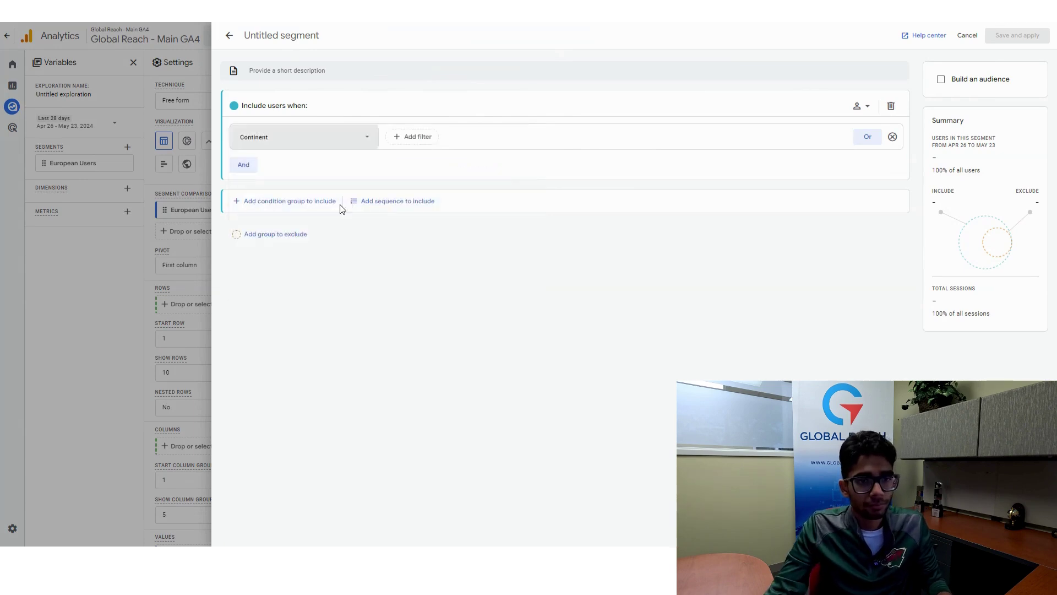
Set the condition to contains Oceania, name it 'Oceania Users', and save and apply it.
click(410, 139)
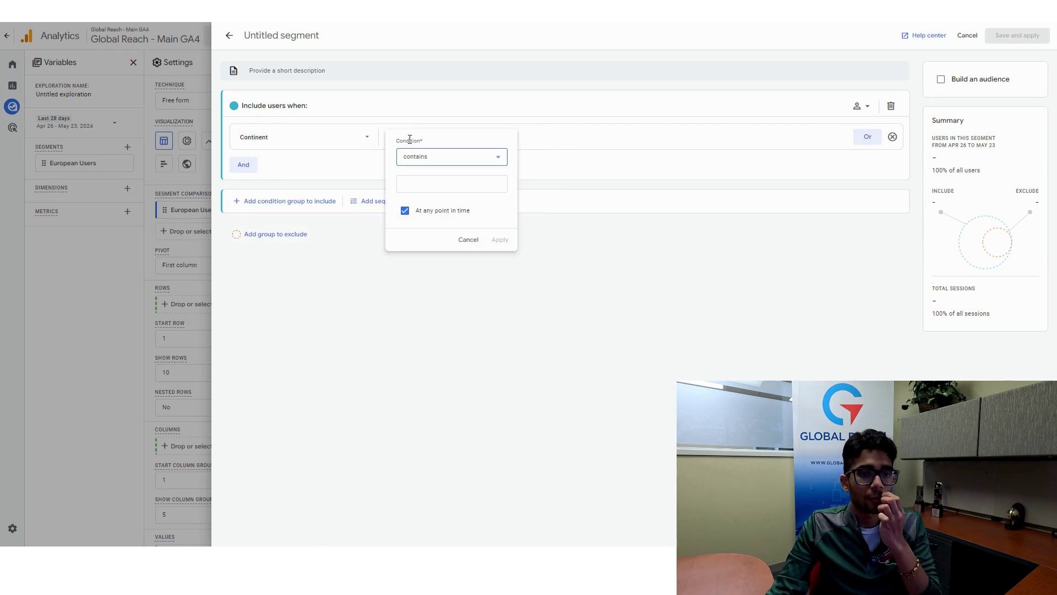
click(448, 181)
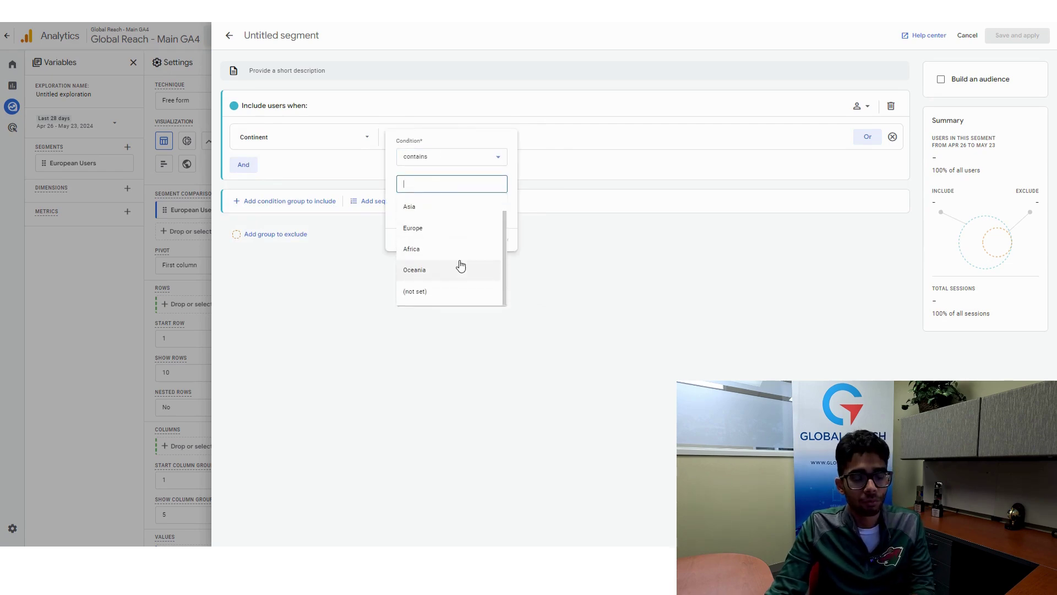
scroll(461, 273, up, 1)
scroll(461, 274, down, 1)
click(461, 274)
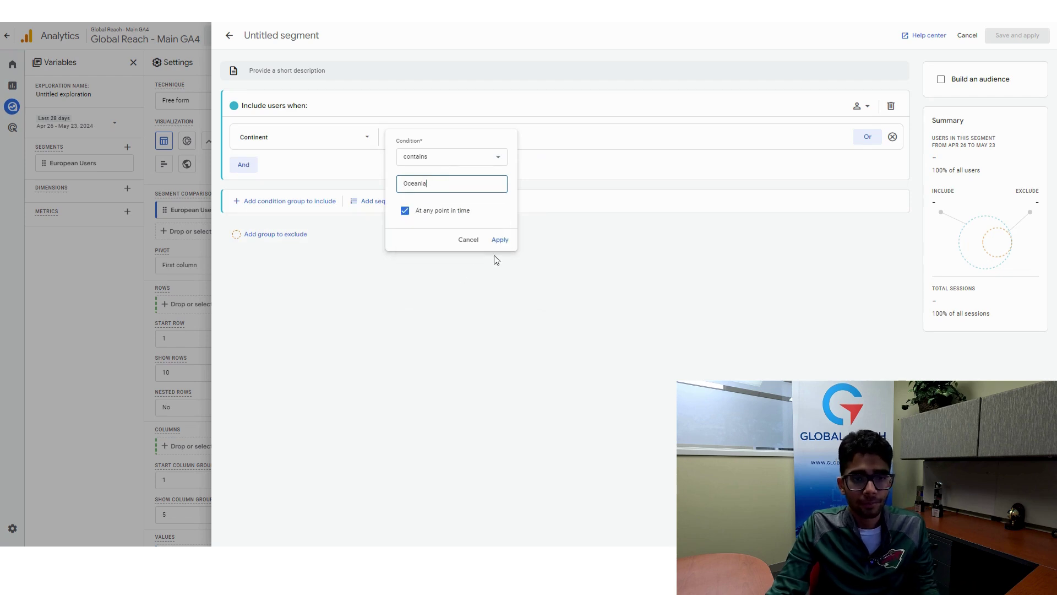
click(501, 246)
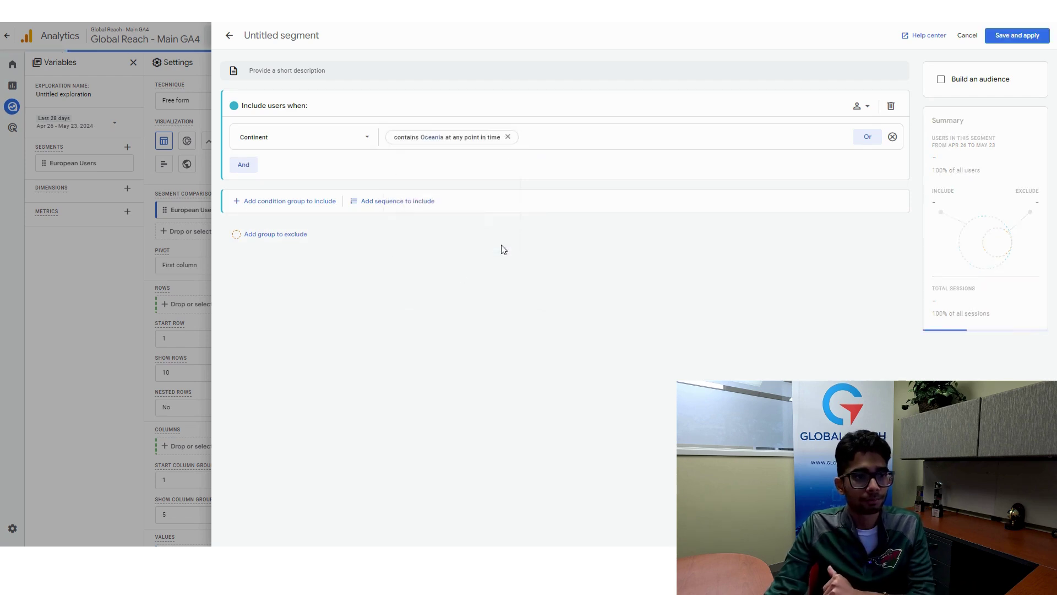
click(280, 33)
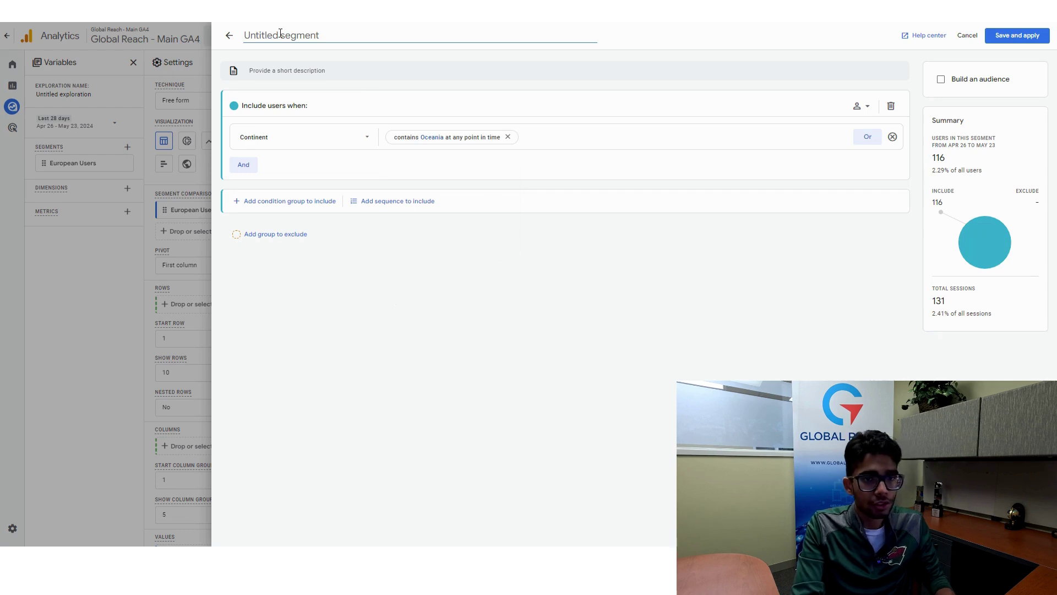
text(Oceania Users)
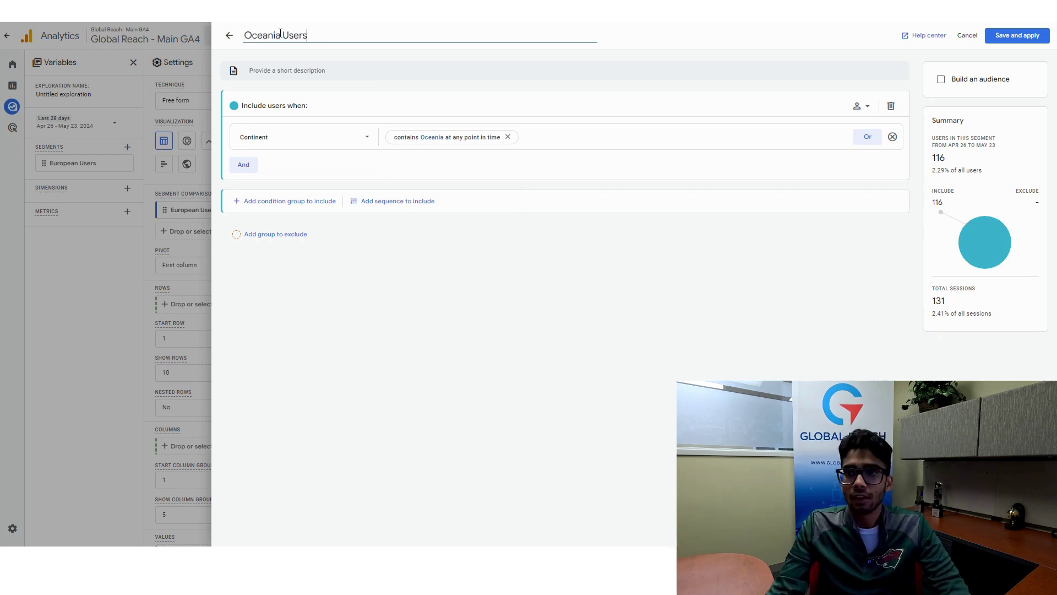
click(1015, 36)
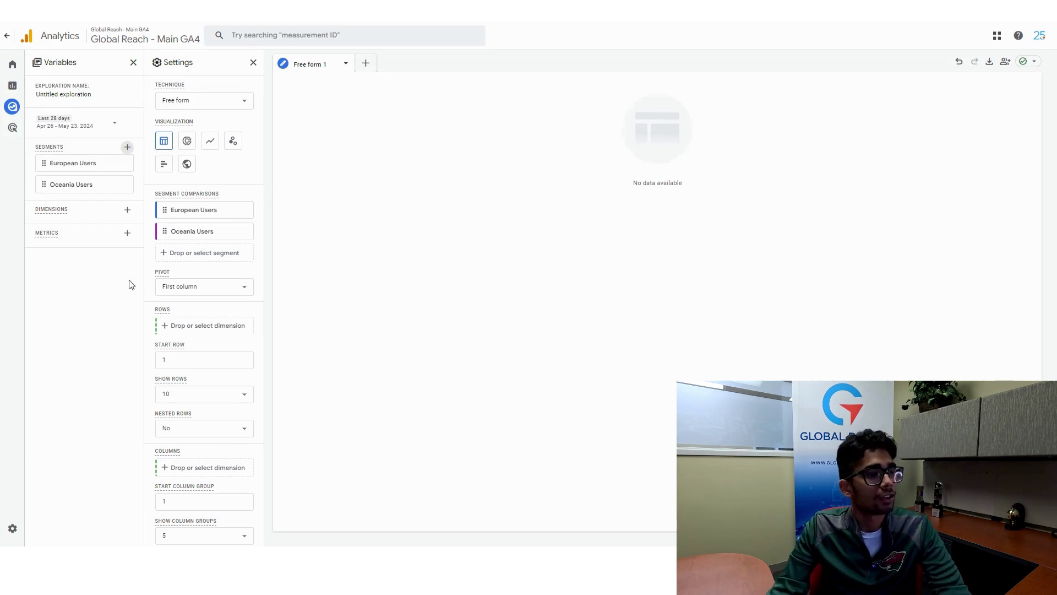
Import the Page title dimension into the exploration.
click(127, 210)
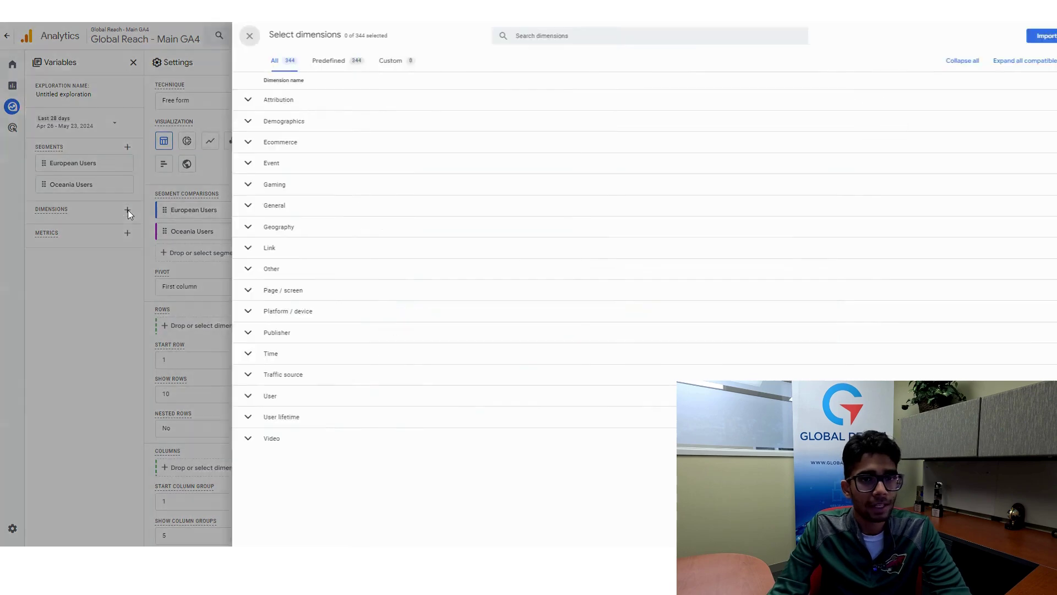
click(525, 29)
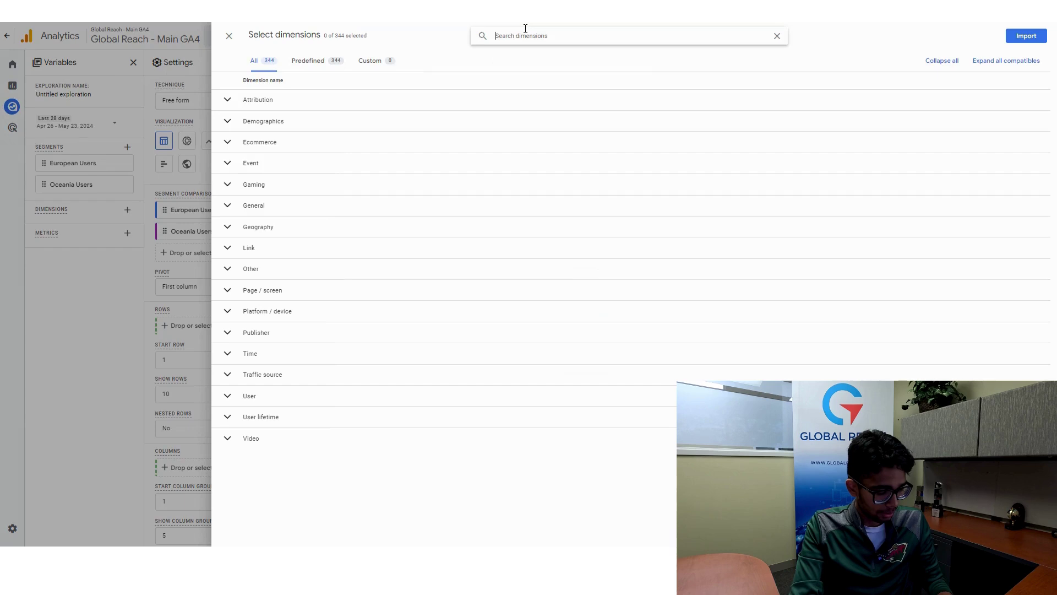
text(page titl)
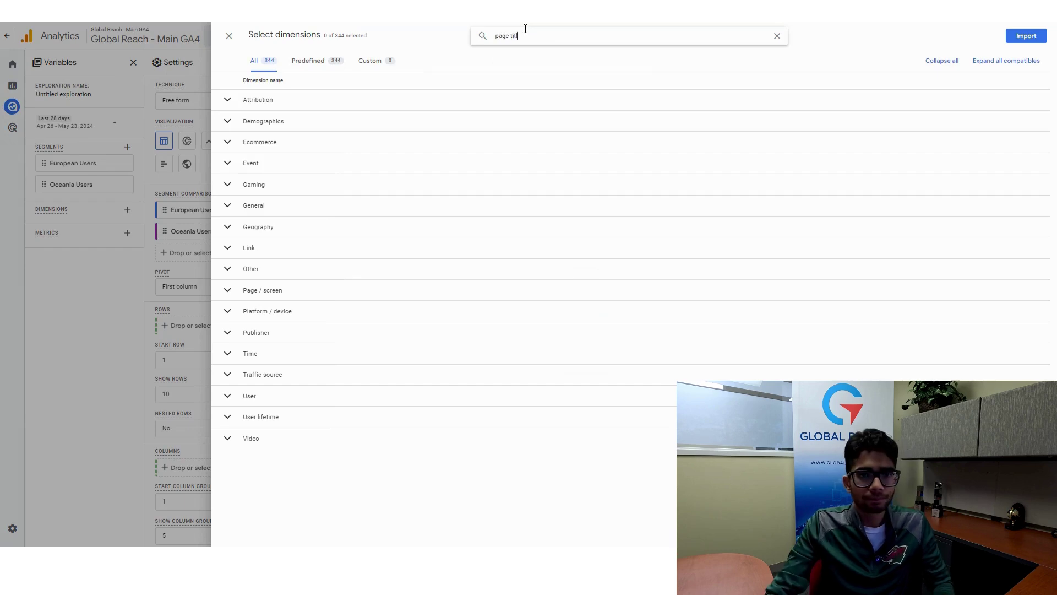
text(e)
click(347, 121)
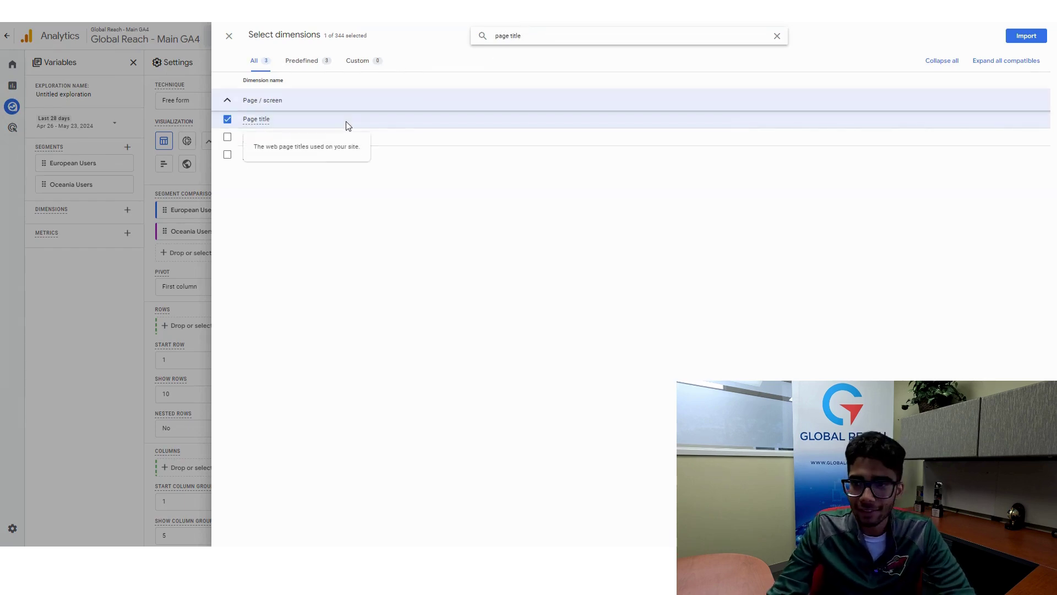
click(1028, 37)
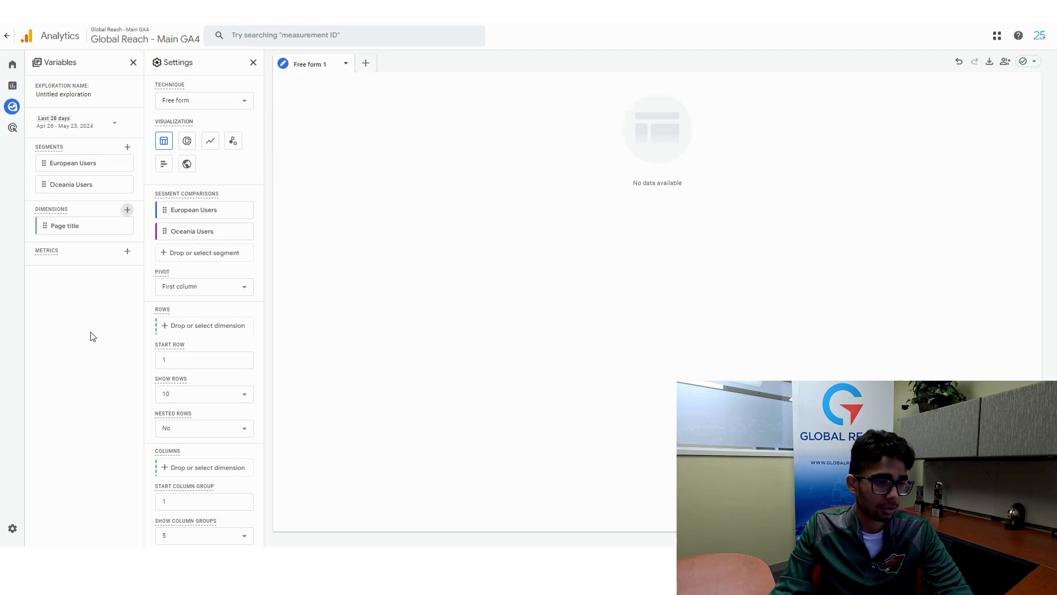
Import the Engagement rate metric into the exploration.
click(127, 252)
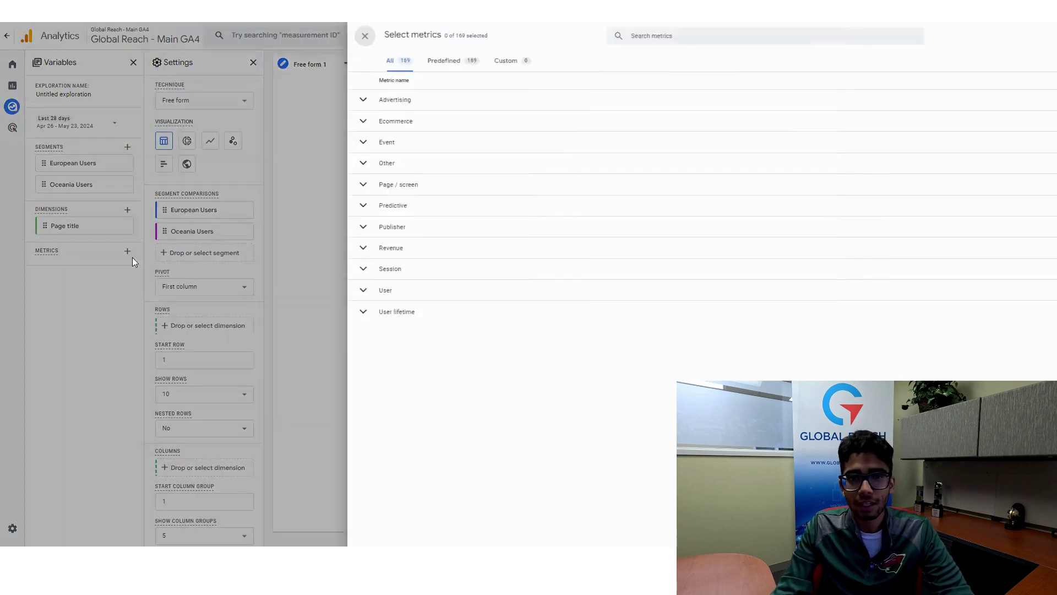
text(en)
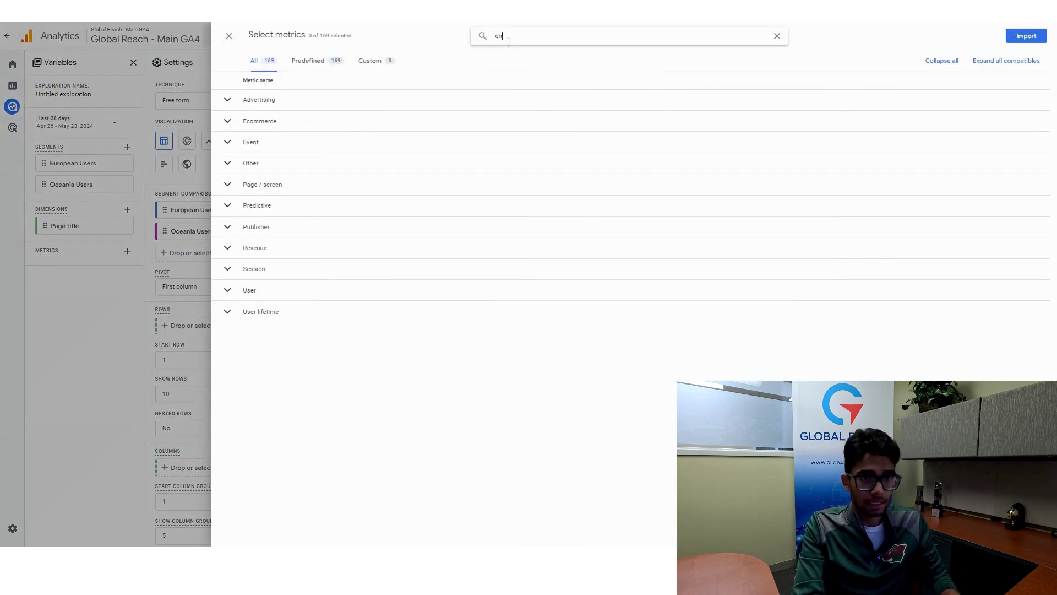
text(gagement)
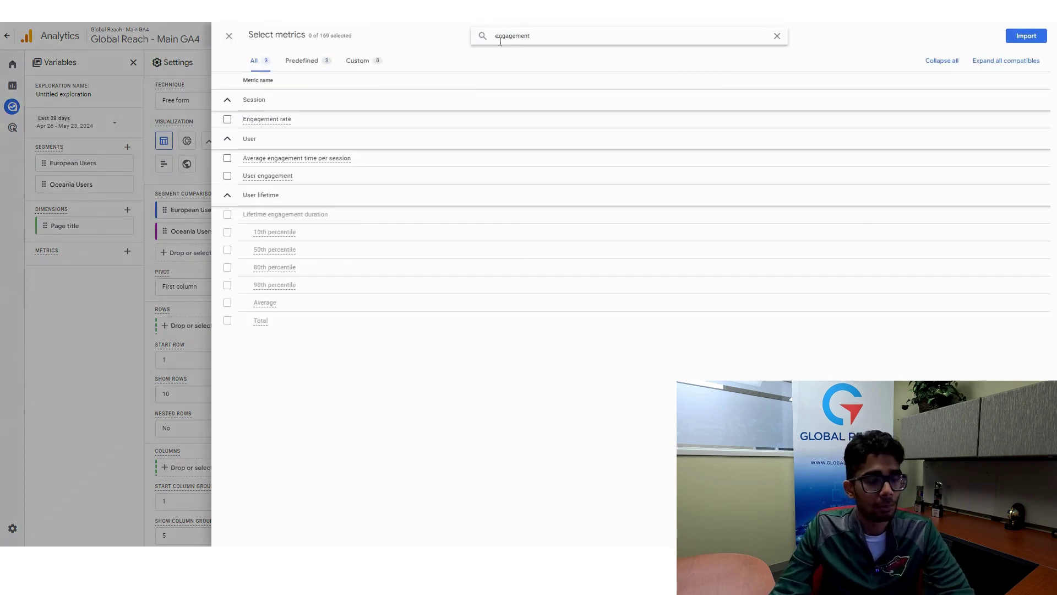
click(285, 120)
click(1036, 38)
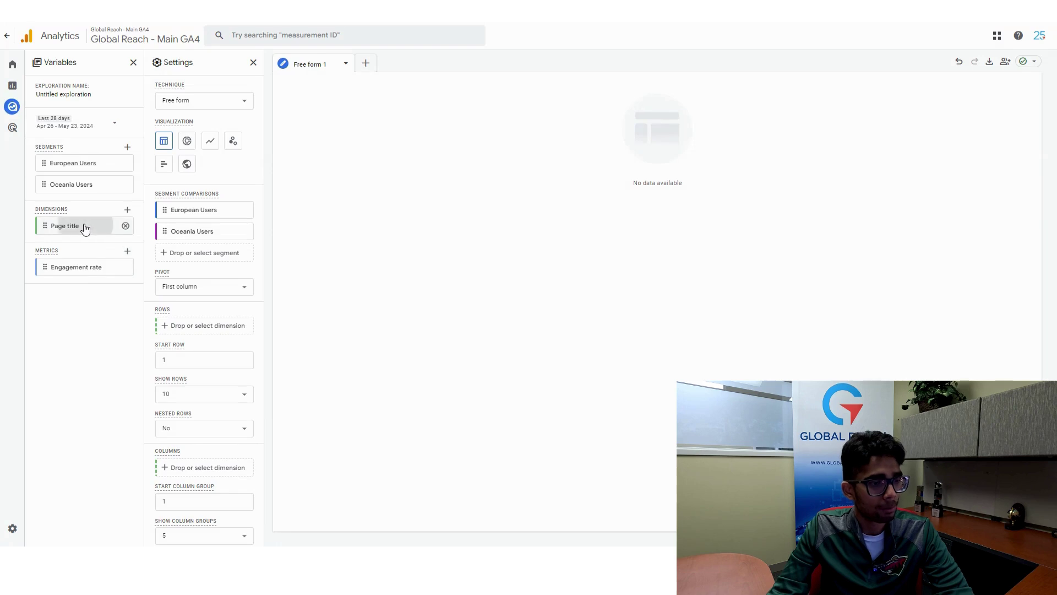
Put Page title in Rows and Engagement rate in Values to compare the two segments.
drag(85, 227, 210, 322)
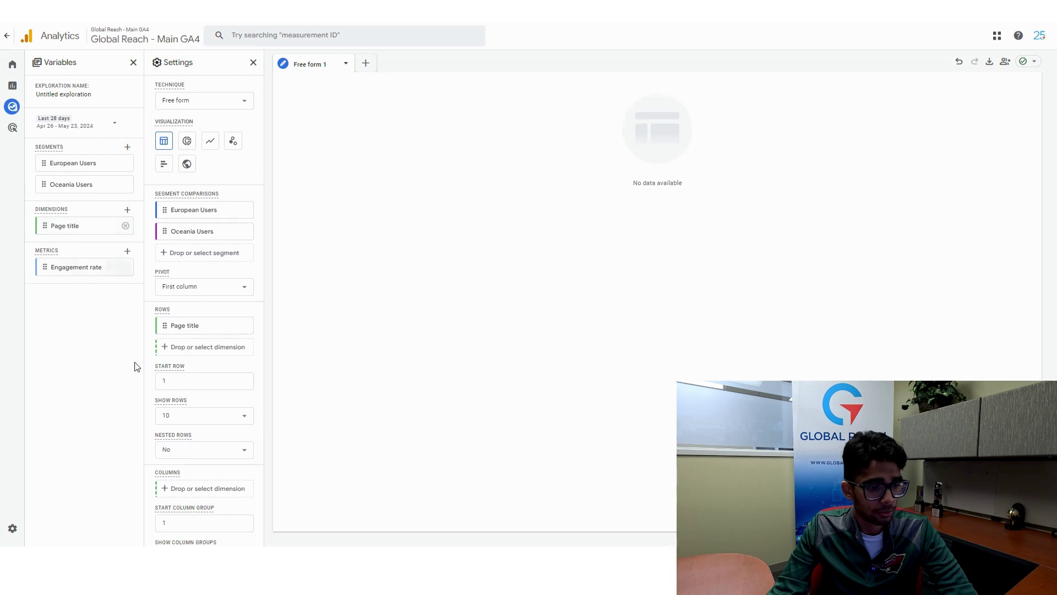
scroll(187, 440, down, 2)
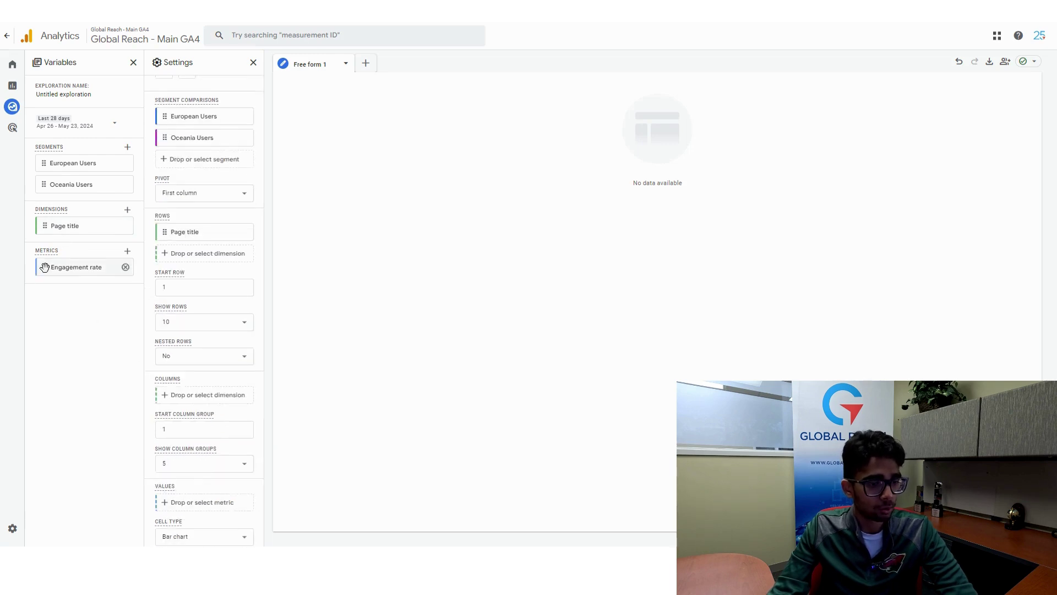
drag(41, 268, 185, 528)
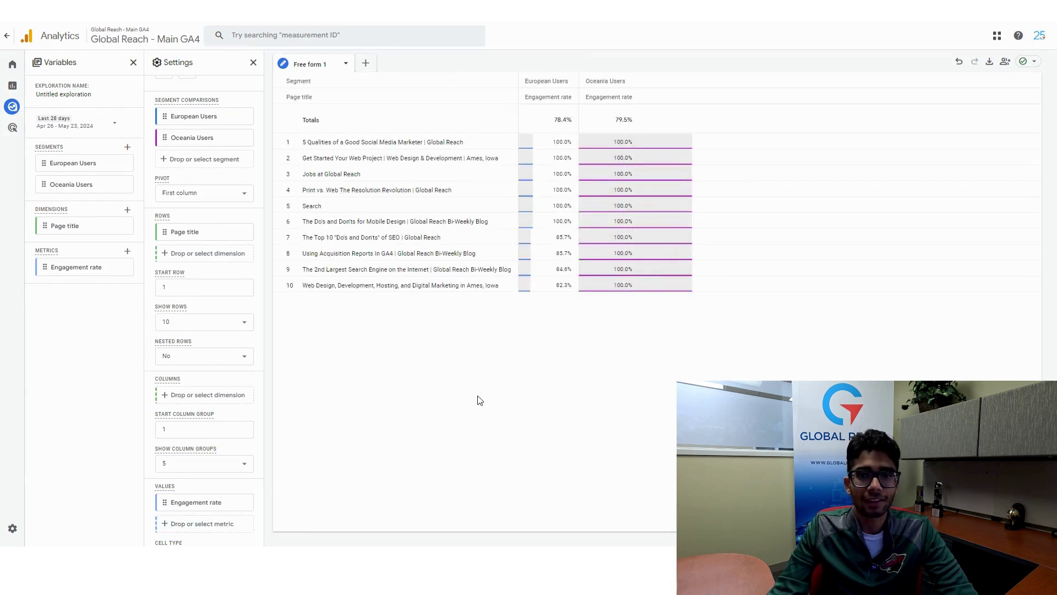